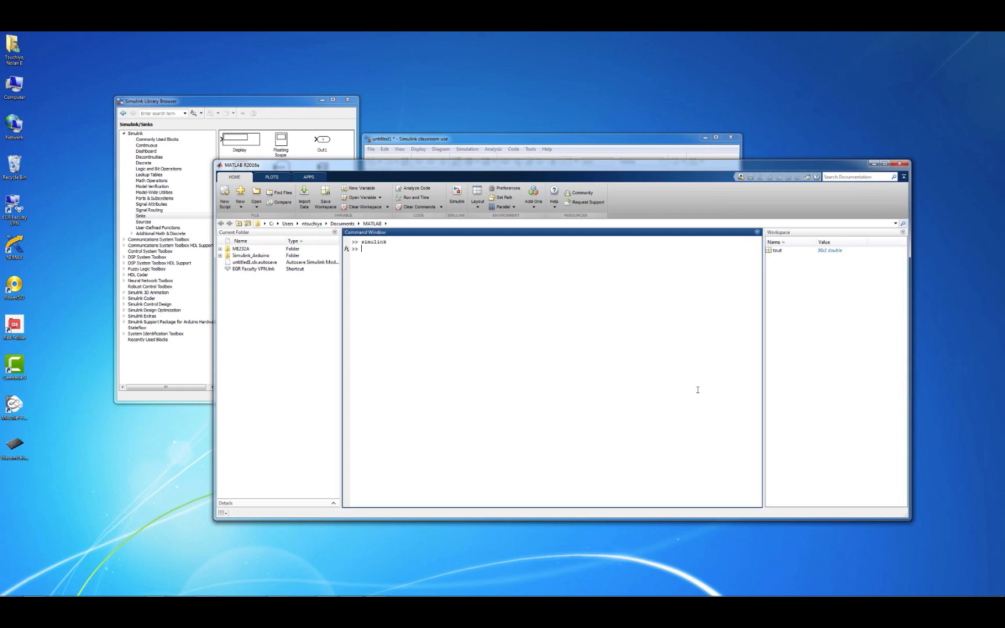
# Step: Clear all variables from the MATLAB workspace and wipe the Command Window
pyautogui.write('clear')
pyautogui.press('Return')
pyautogui.write('clc')
pyautogui.press('Return')
# Step: In the untitled1 Simulink model, delete the Integrator and Add blocks and insert the Gain block between Constant and Scope
pyautogui.click(537, 137)
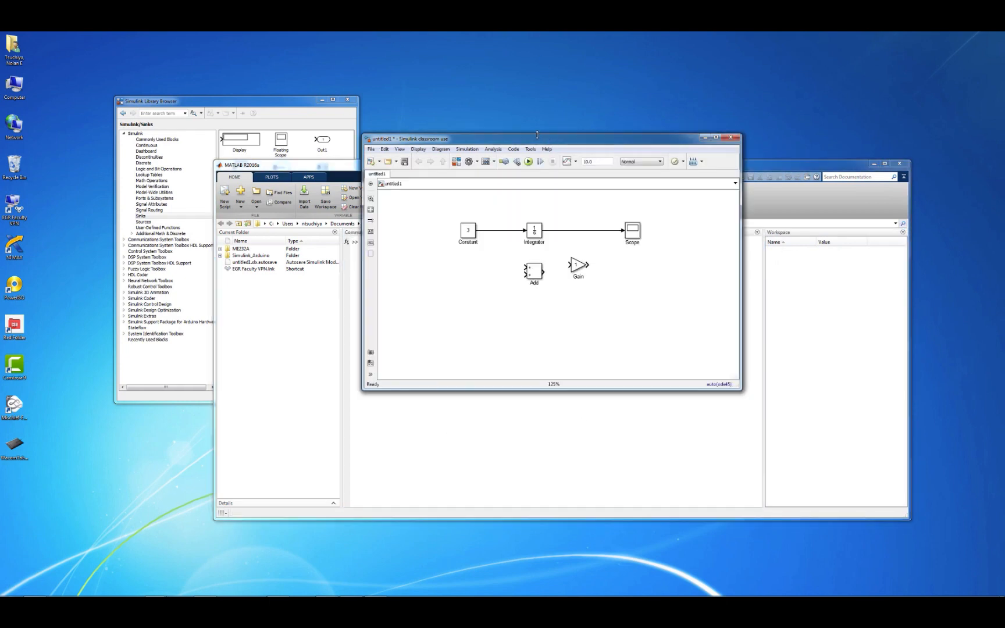
pyautogui.click(289, 107)
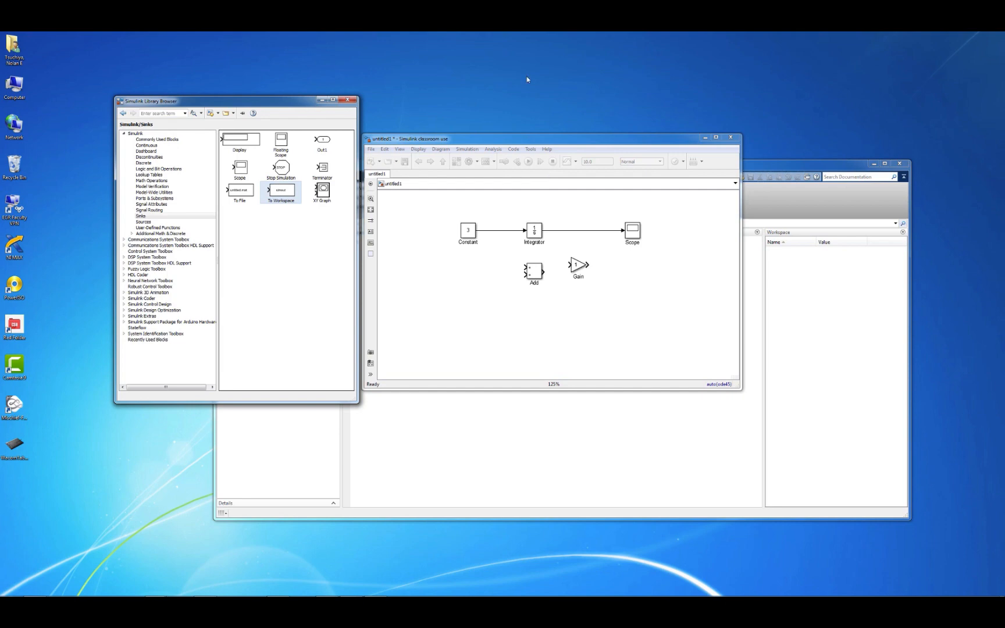
pyautogui.click(533, 232)
pyautogui.press('Delete')
pyautogui.click(536, 272)
pyautogui.press('Delete')
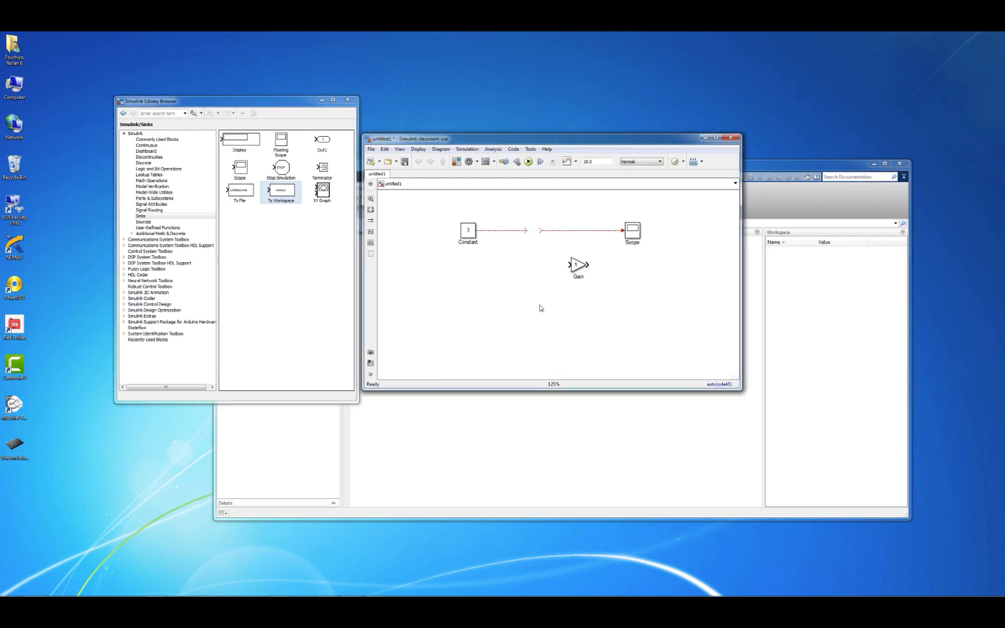
pyautogui.moveTo(571, 264); pyautogui.dragTo(531, 233)
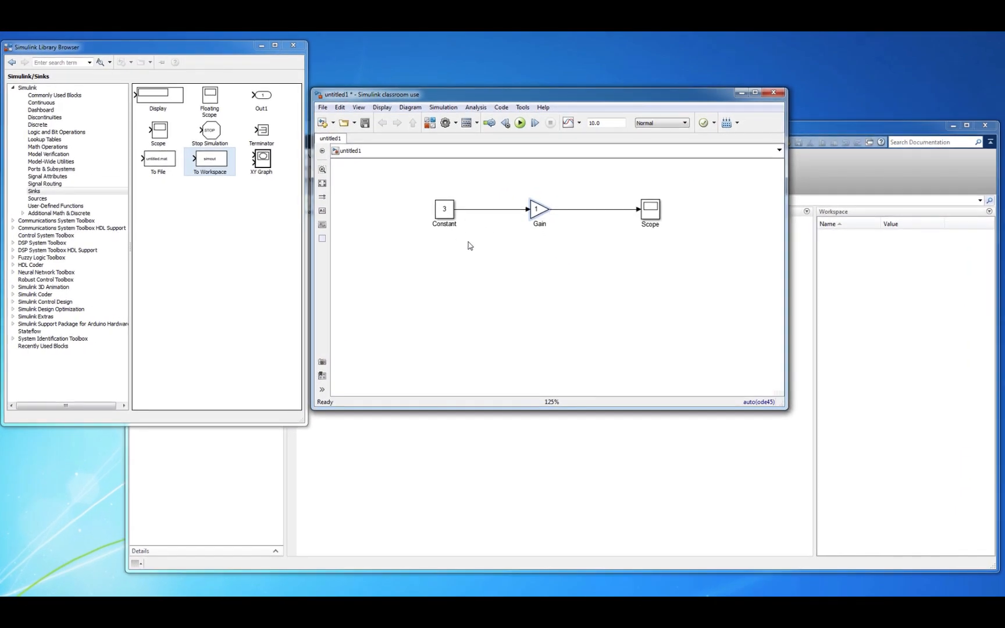
# Step: Set the Gain block's gain to the variable a
pyautogui.doubleClick(538, 209)
pyautogui.write('a')
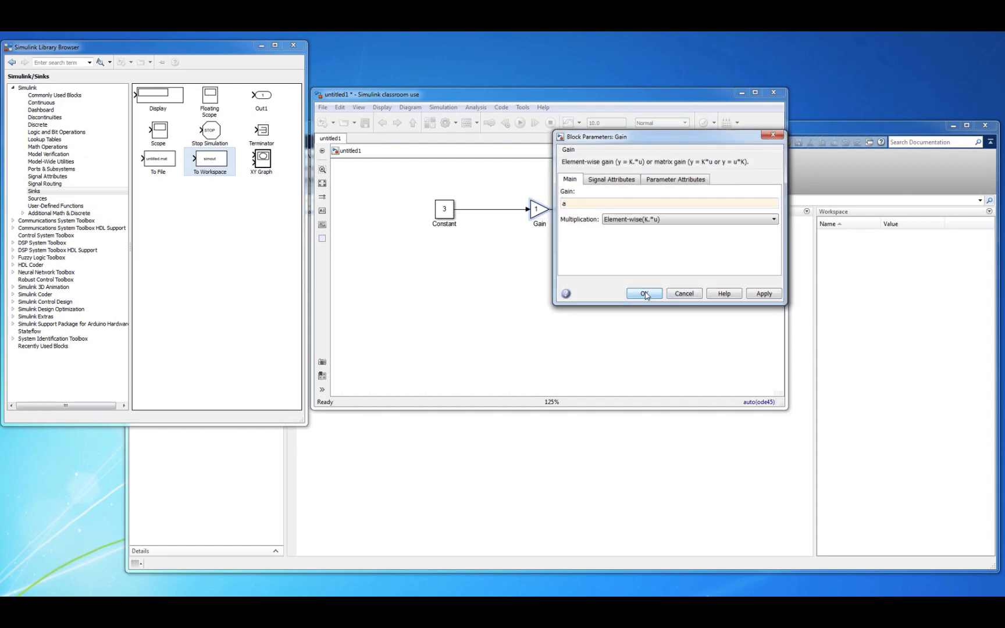
pyautogui.click(644, 294)
pyautogui.click(571, 272)
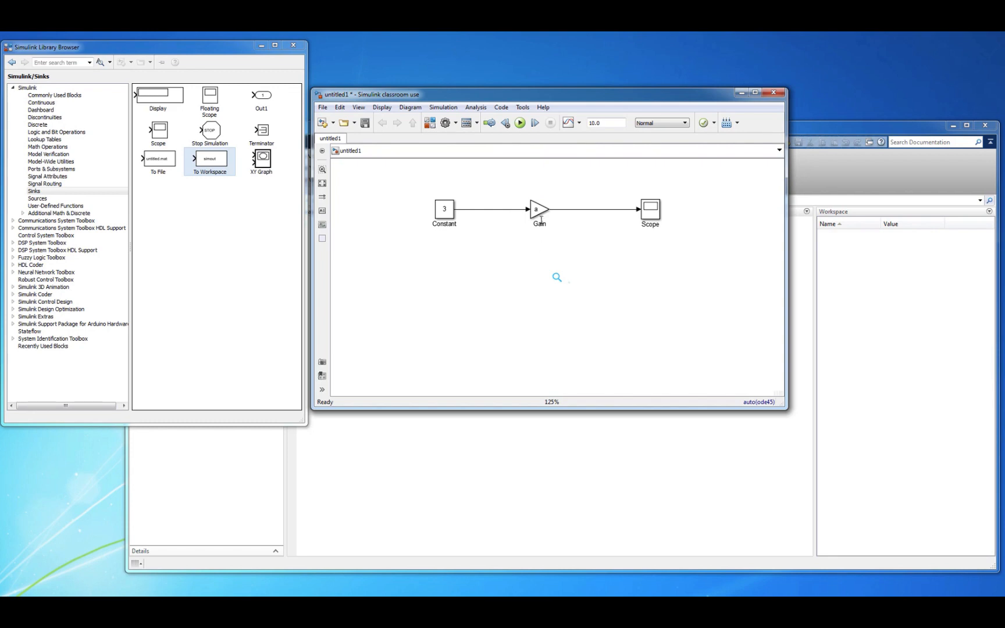
# Step: Run the simulation, read the newest entry's error details in the Diagnostic Viewer, and close the viewer
pyautogui.click(520, 124)
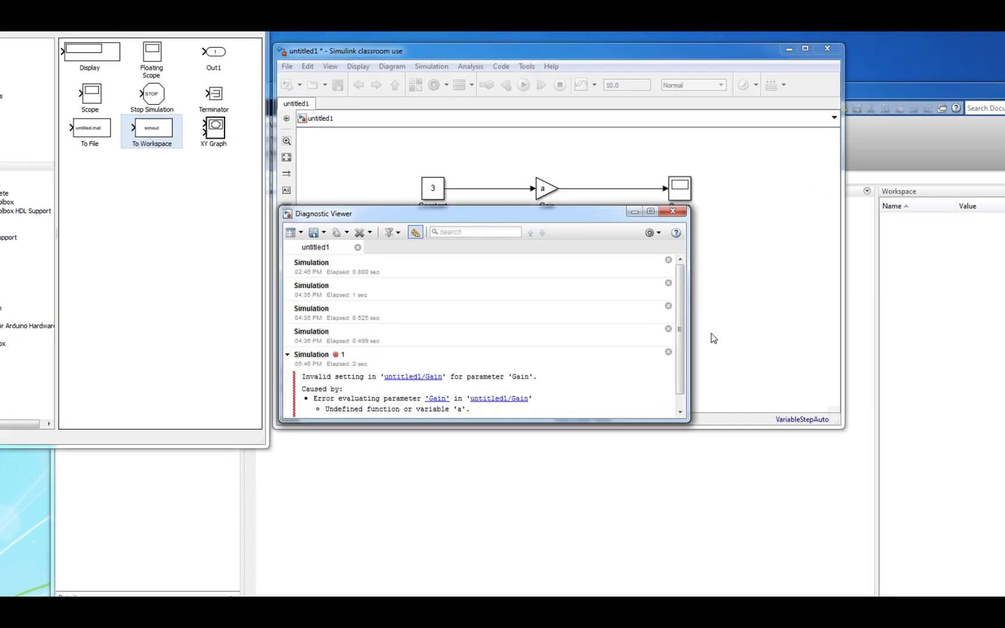
pyautogui.scroll(-1, 677, 352)
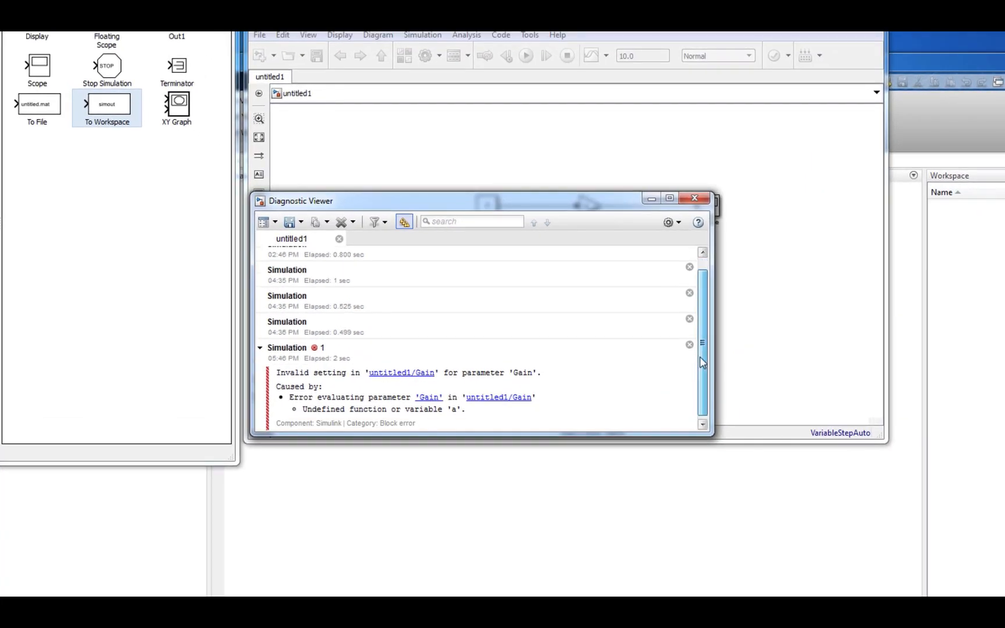
pyautogui.moveTo(508, 411); pyautogui.dragTo(301, 409)
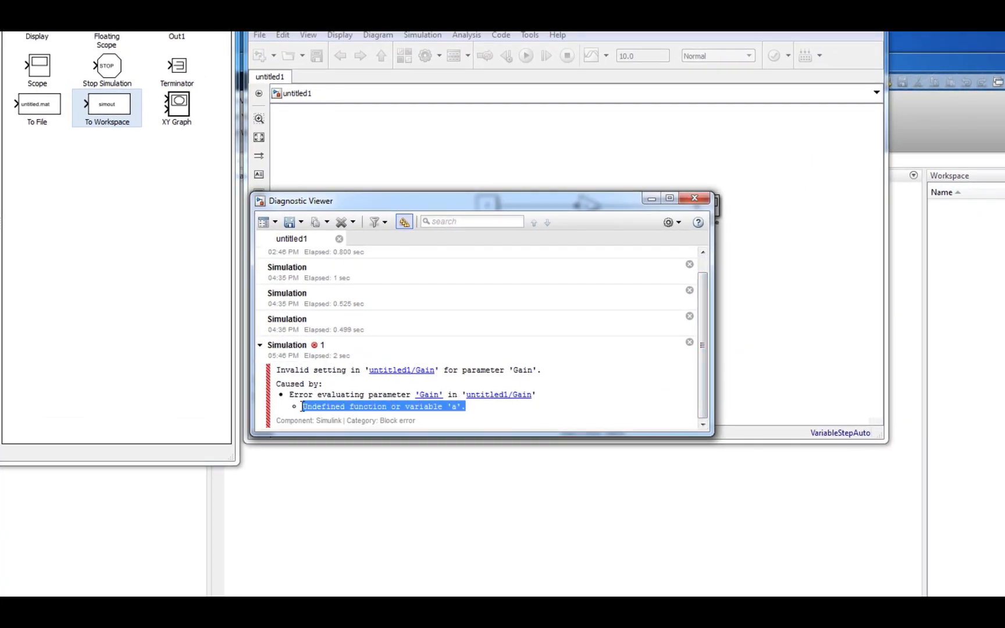
pyautogui.click(620, 391)
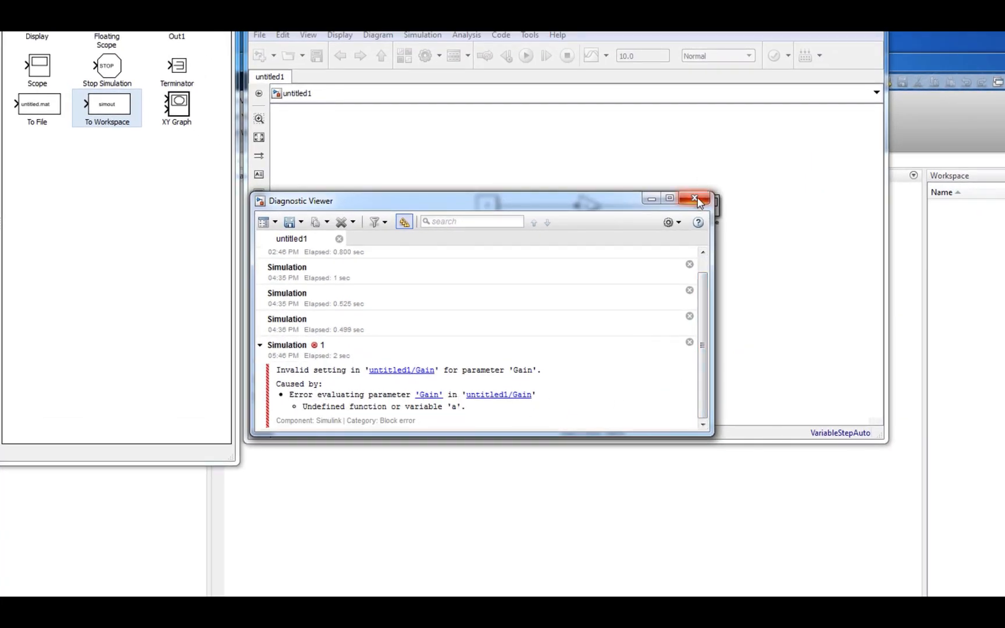
pyautogui.click(695, 198)
pyautogui.click(589, 206)
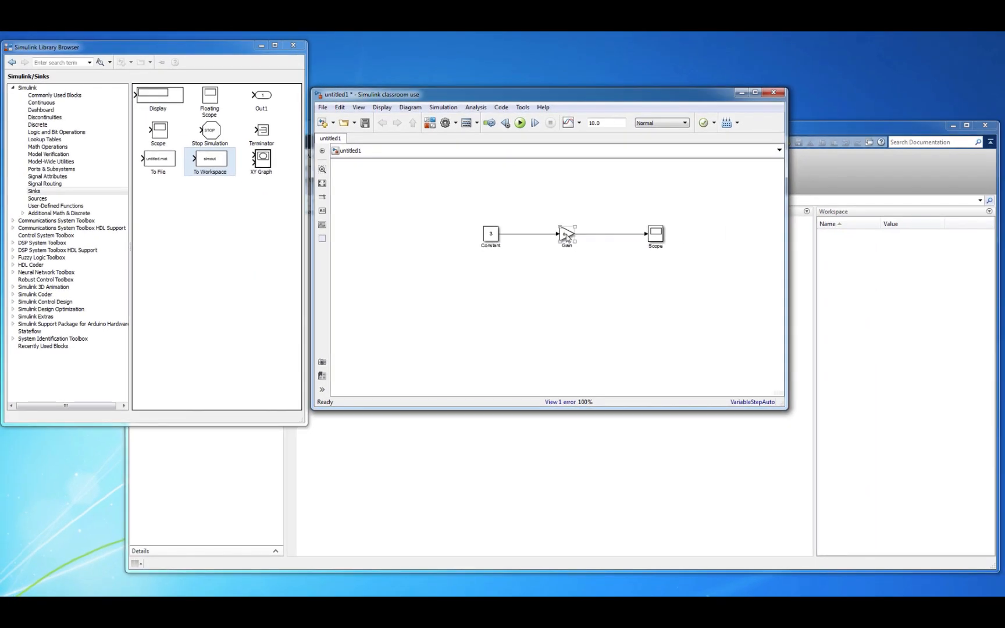
# Step: Set the Gain block's gain to 5 and run the simulation
pyautogui.doubleClick(564, 236)
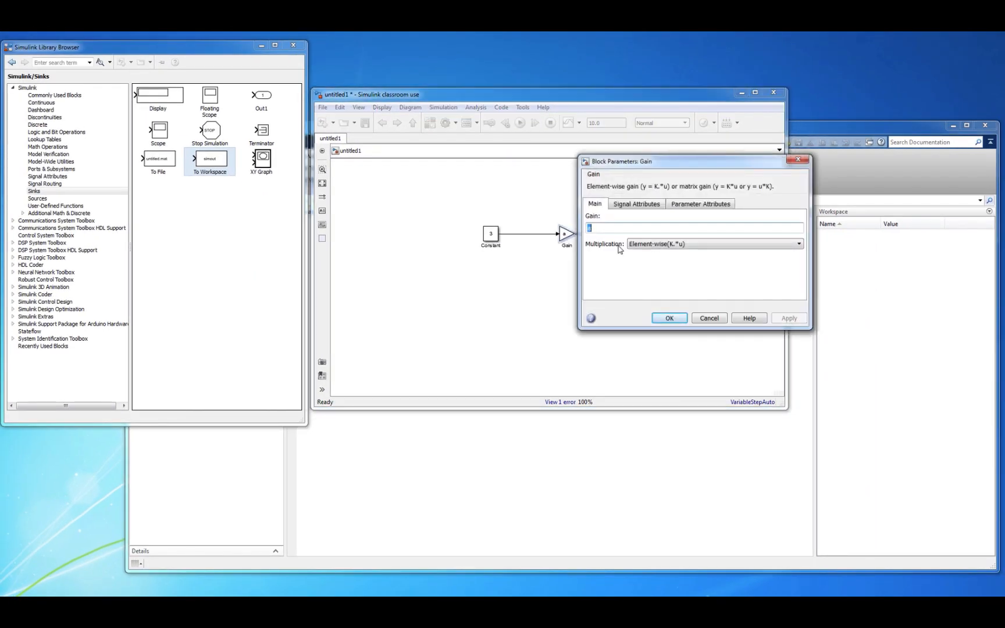
pyautogui.write('5')
pyautogui.click(667, 316)
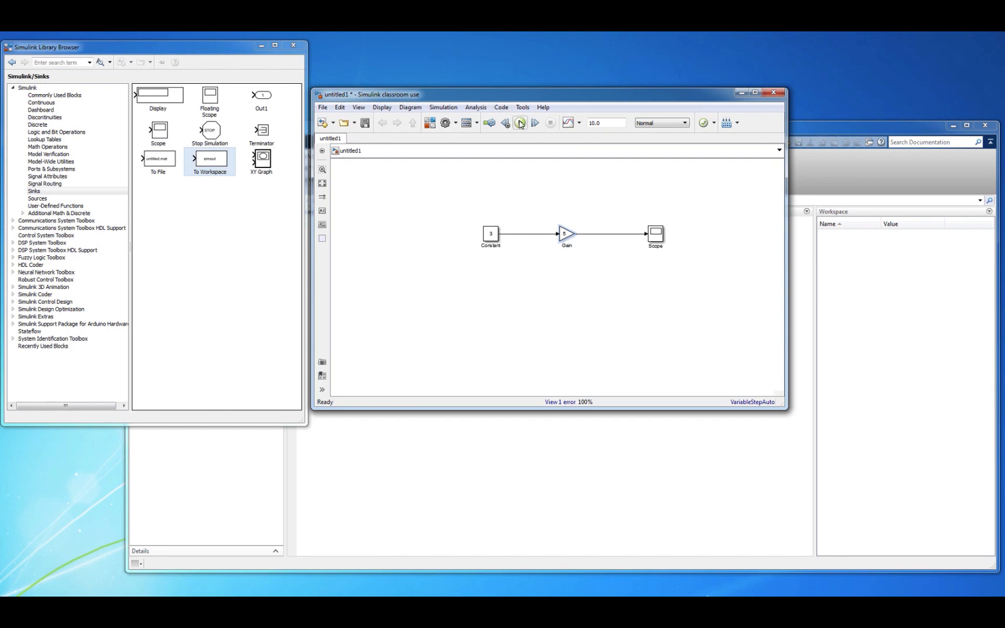
pyautogui.click(521, 123)
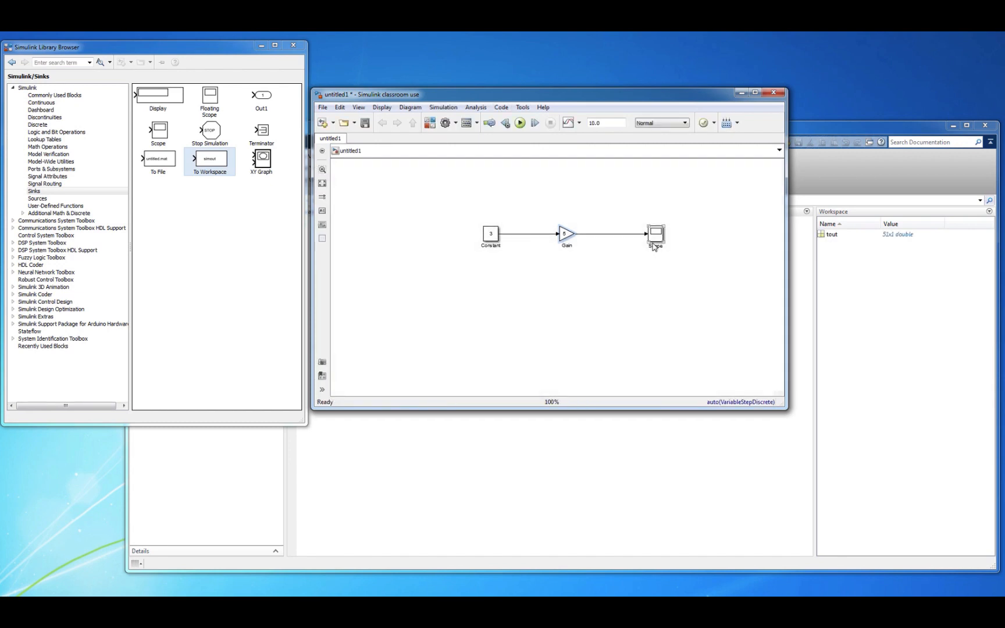
# Step: In the MATLAB Command Window, clear the workspace and define the variable a = 5
pyautogui.click(708, 496)
pyautogui.write('clear')
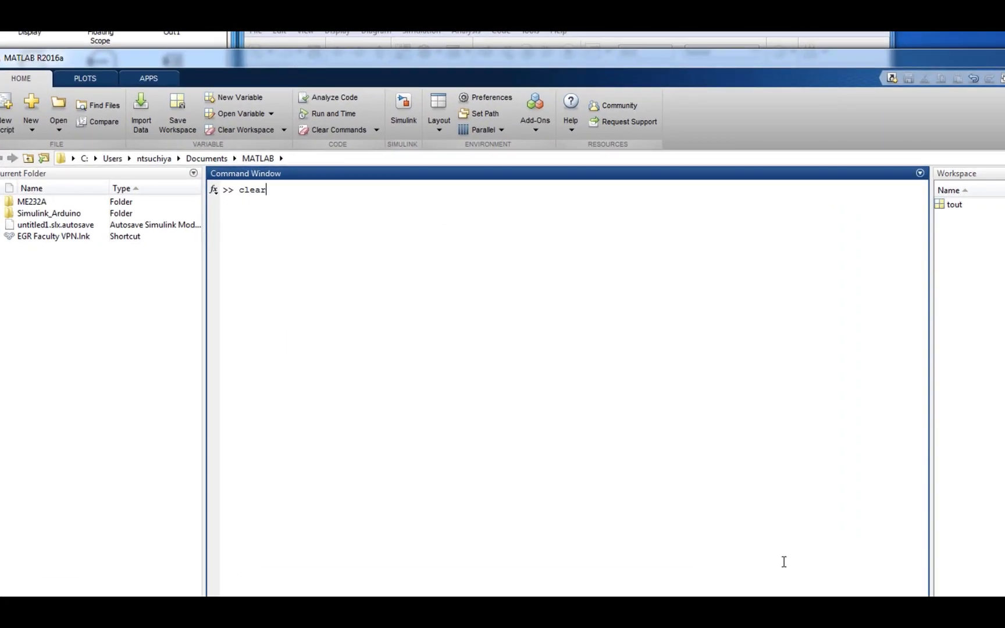
pyautogui.press('Return')
pyautogui.write('a = 5')
pyautogui.press('Return')
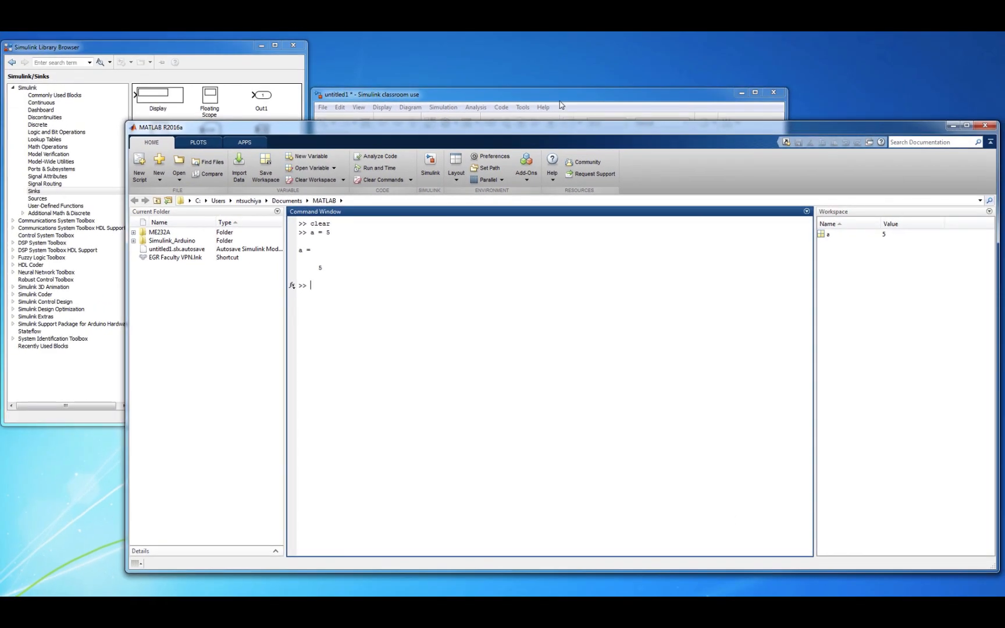
# Step: Return to the Simulink model and set the Gain block's gain to the workspace variable a
pyautogui.click(563, 98)
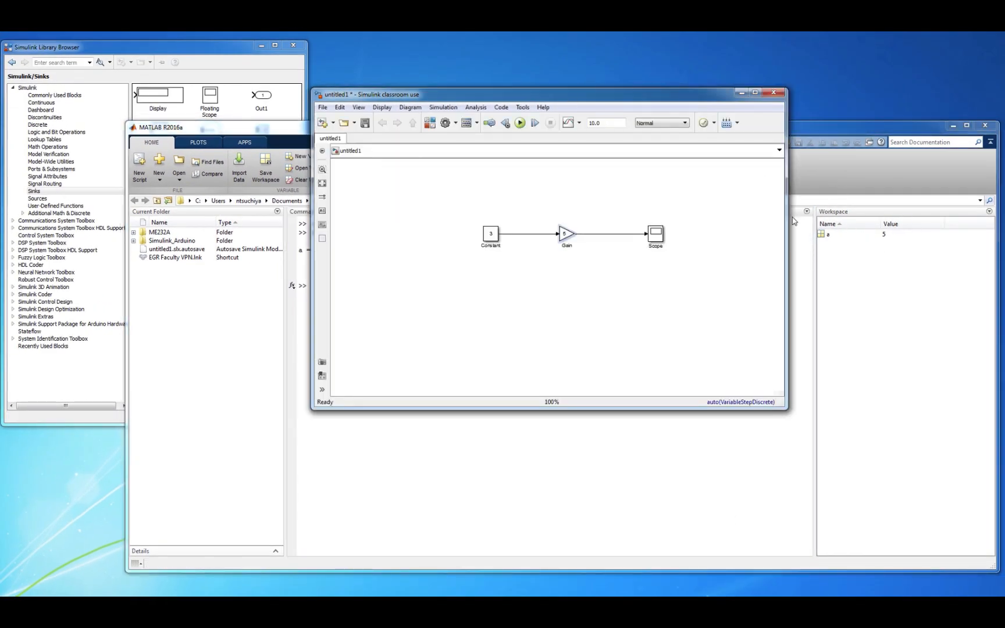
pyautogui.doubleClick(564, 233)
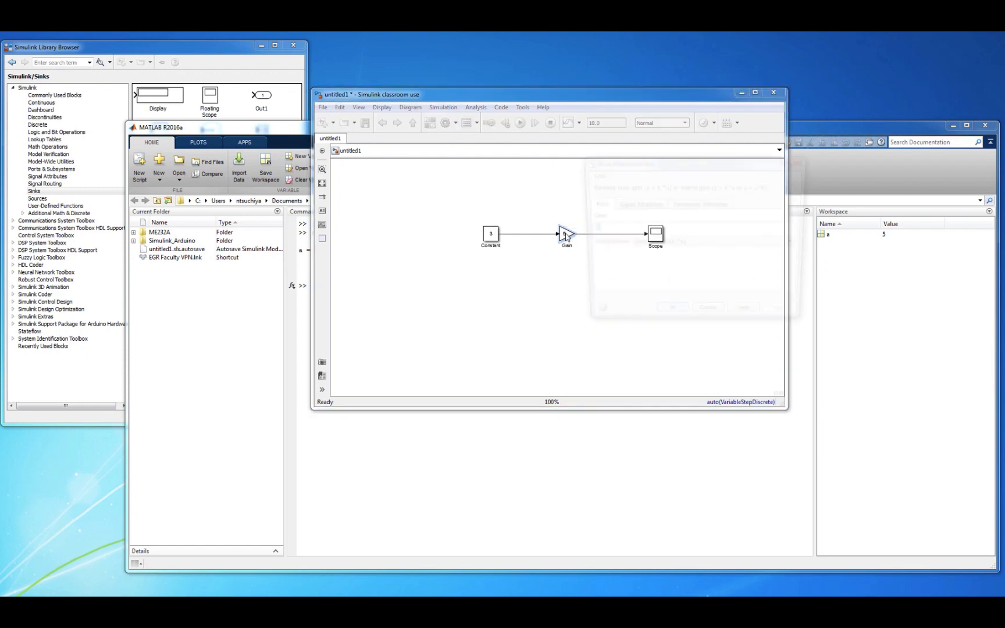
pyautogui.write('a')
pyautogui.click(670, 318)
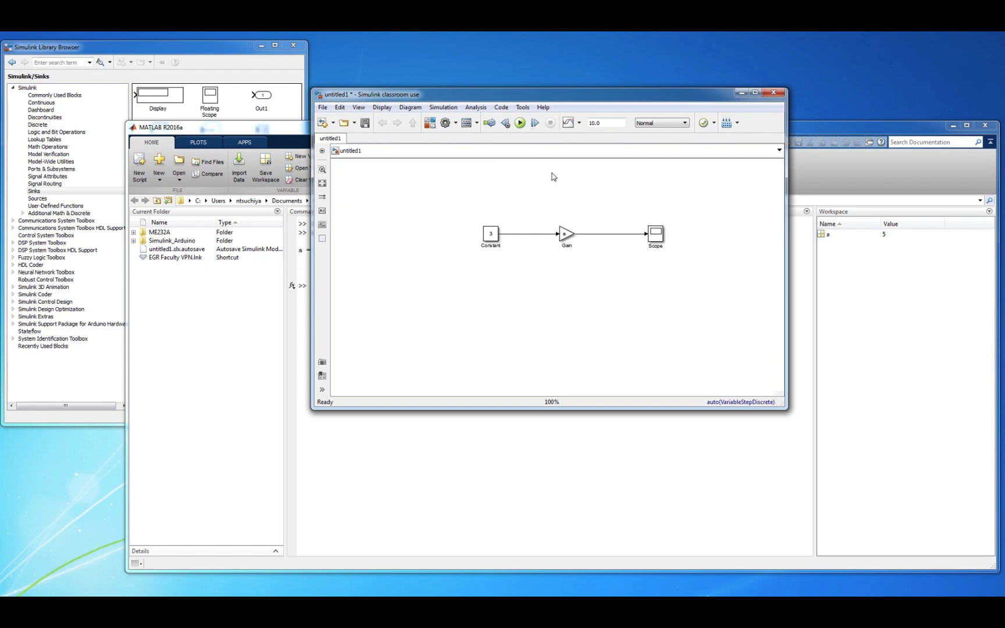
# Step: Run the simulation, view the output in the Scope, and close the Scope window
pyautogui.click(520, 124)
pyautogui.doubleClick(657, 235)
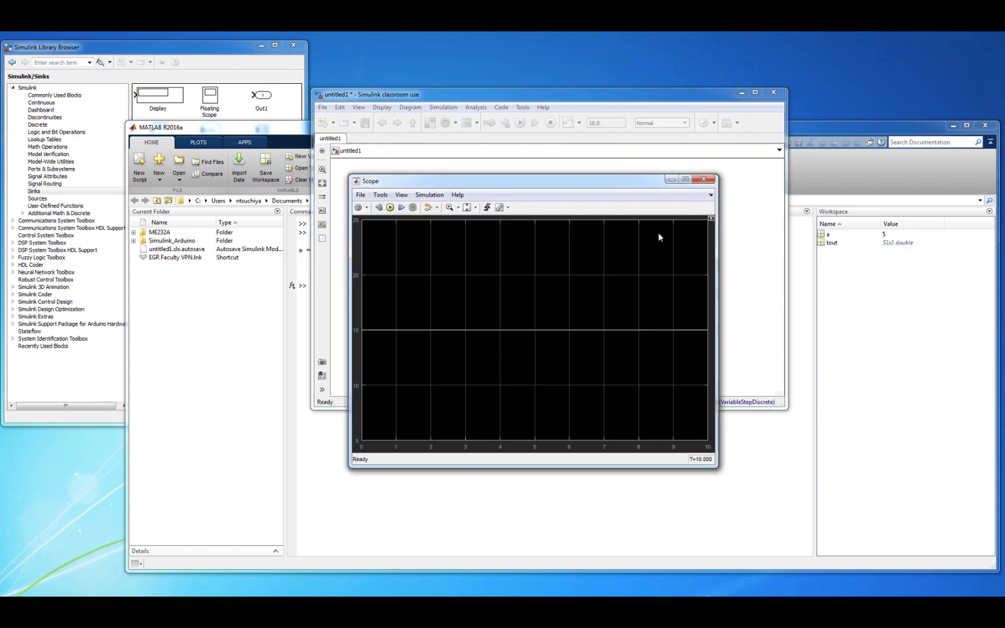
pyautogui.click(704, 179)
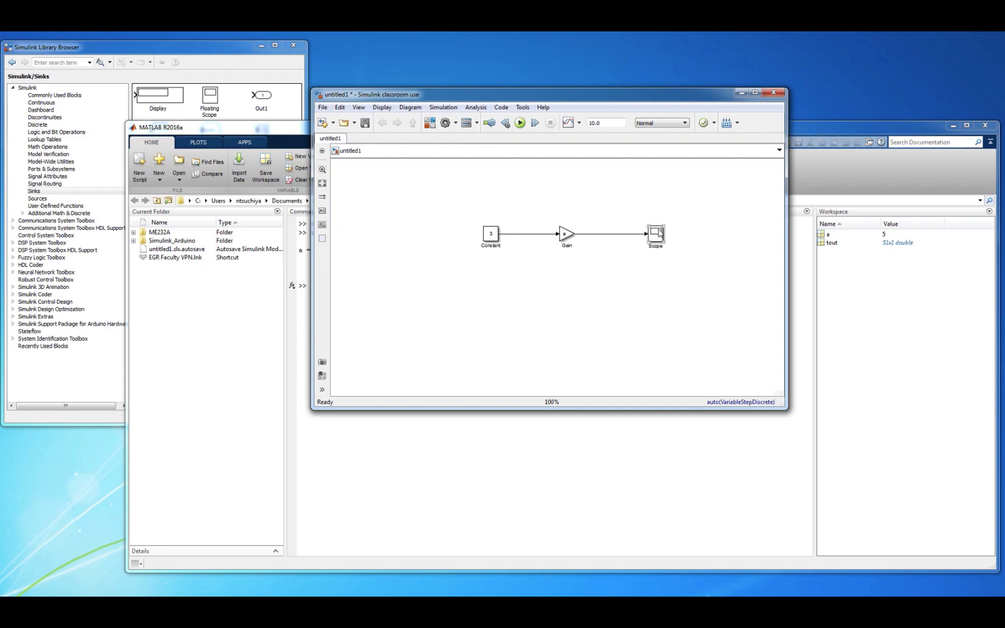
# Step: Replace the Scope with a To Workspace block from the Sinks library, connected to the Gain output
pyautogui.click(157, 51)
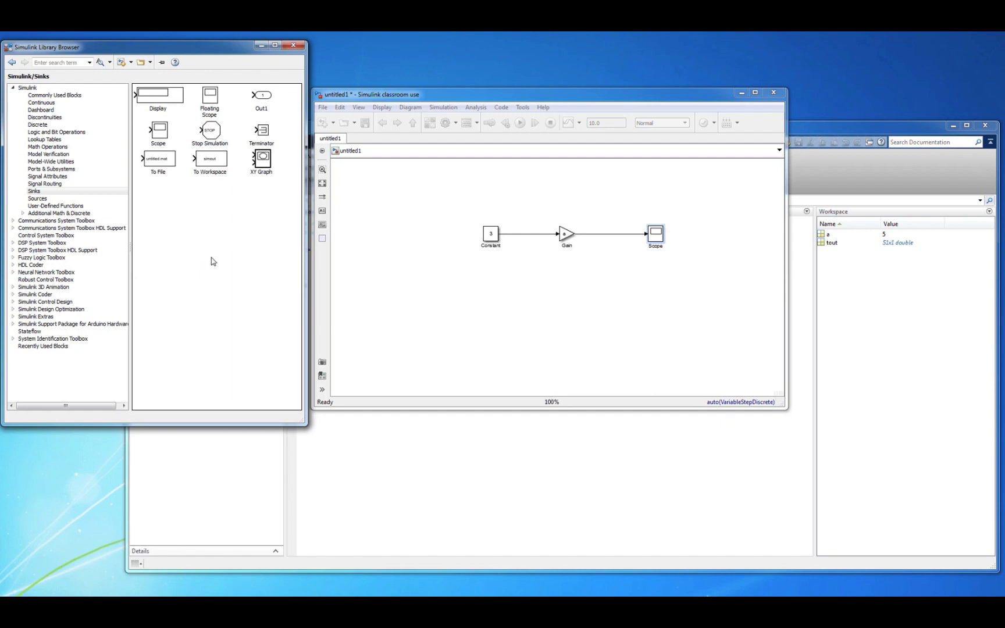
pyautogui.click(215, 163)
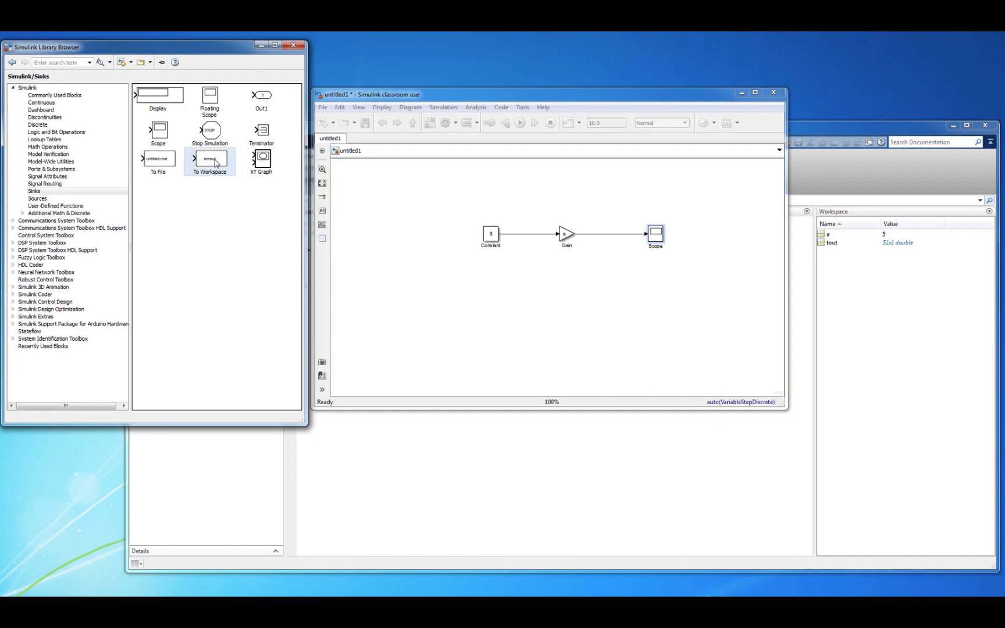
pyautogui.moveTo(216, 163); pyautogui.dragTo(666, 235)
pyautogui.click(656, 237)
pyautogui.press('Delete')
pyautogui.click(670, 262)
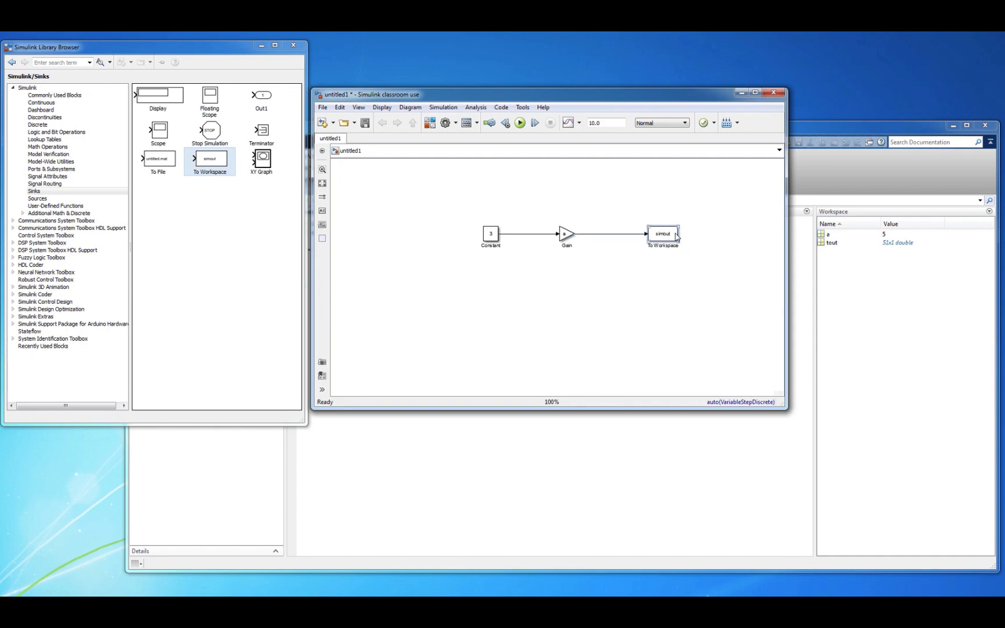
# Step: Configure the To Workspace block with variable name y and save format Array
pyautogui.doubleClick(671, 235)
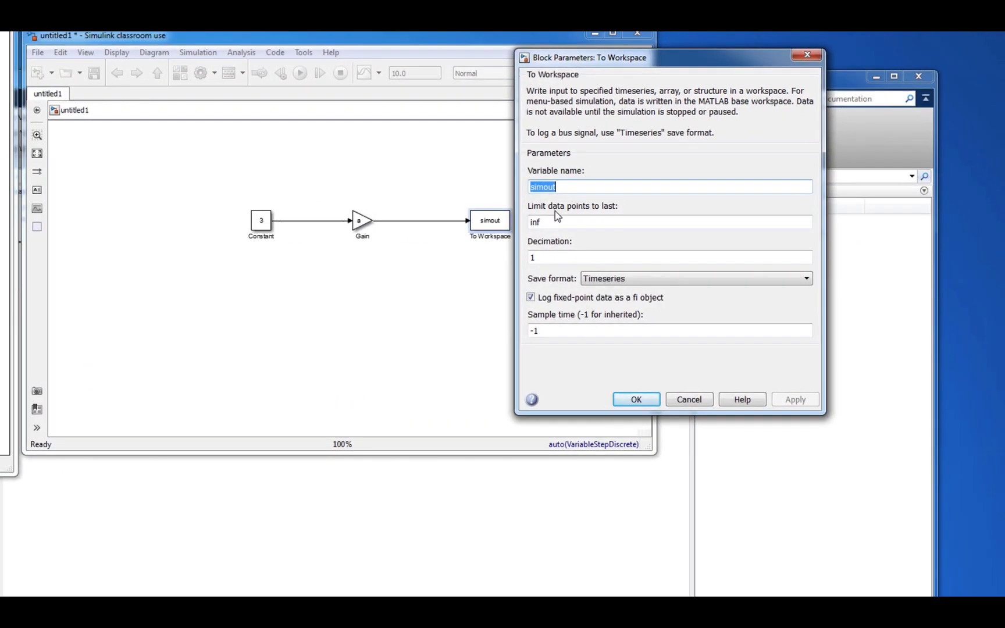
pyautogui.write('y')
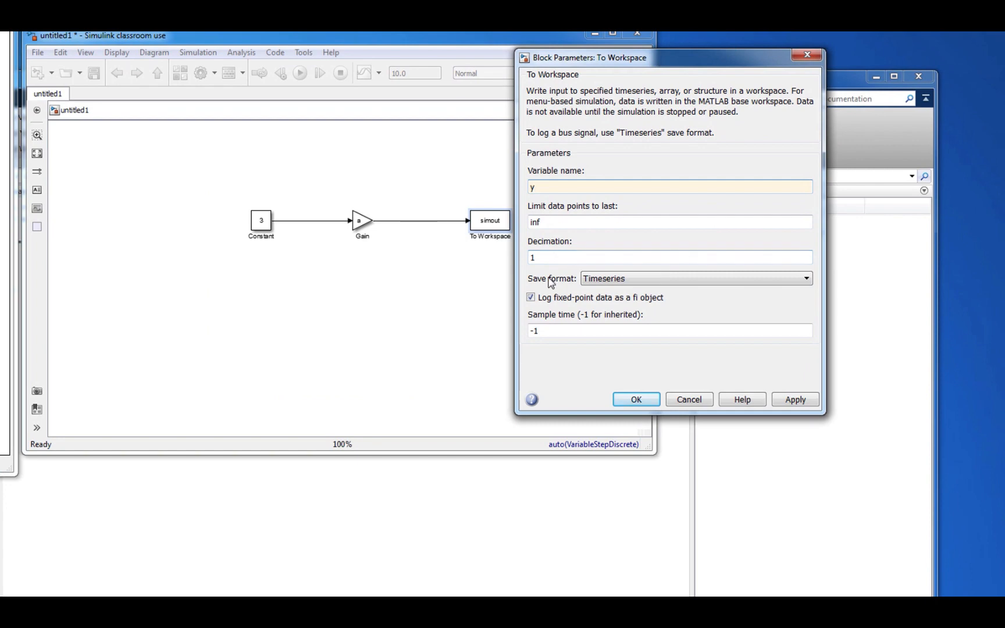
pyautogui.click(661, 283)
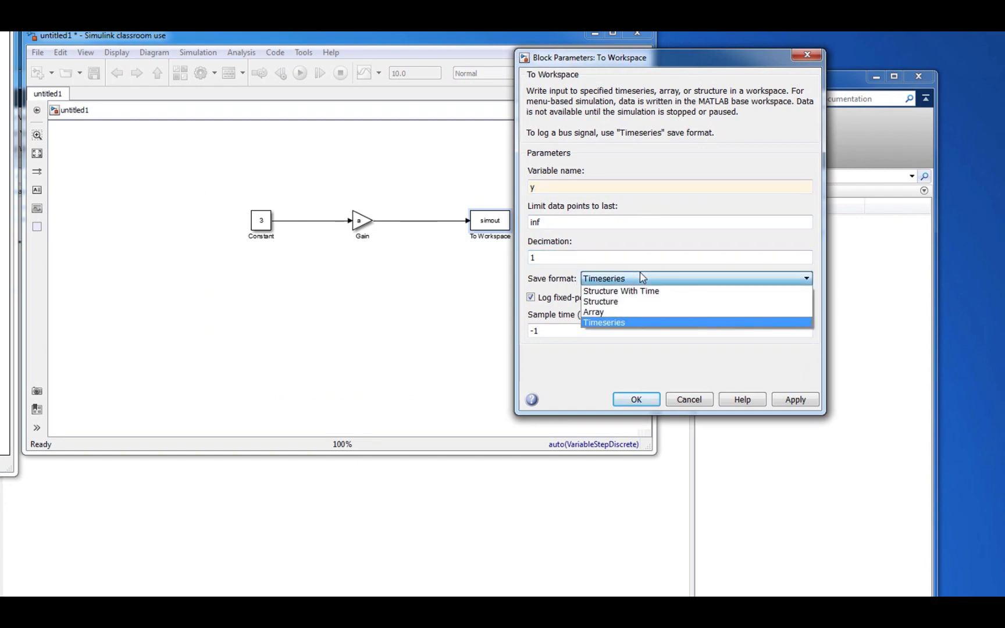
pyautogui.click(680, 318)
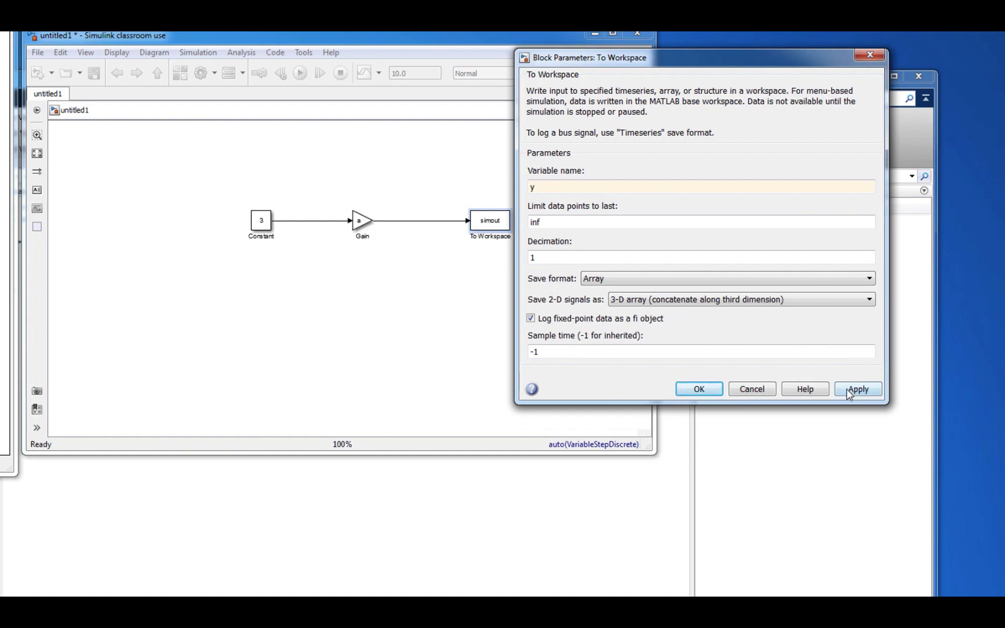
pyautogui.click(682, 388)
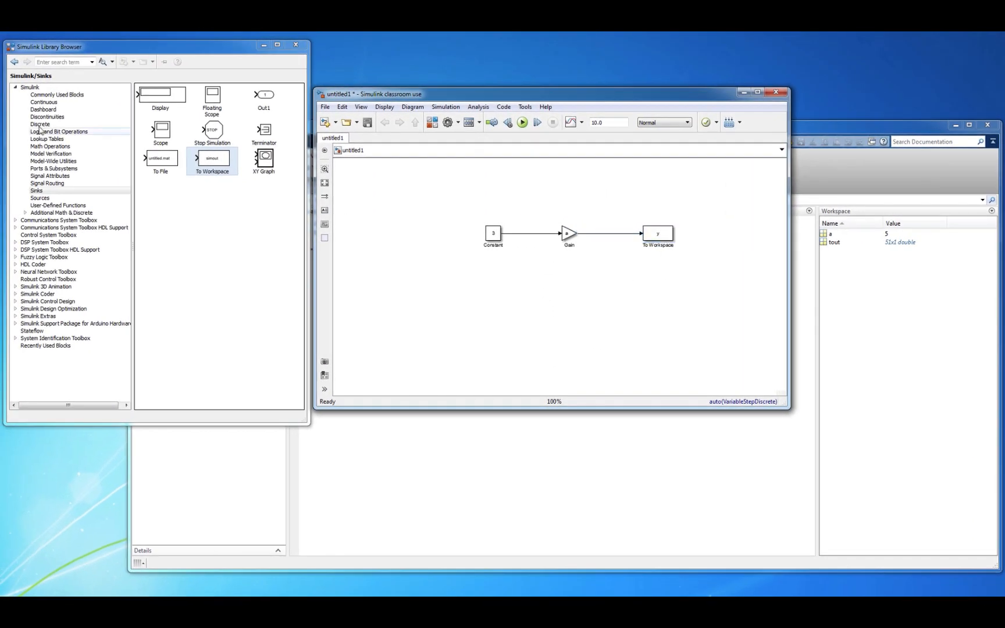
# Step: Add a Clock block from the Sources library below Constant, and place a copy of the To Workspace block below the original
pyautogui.click(52, 198)
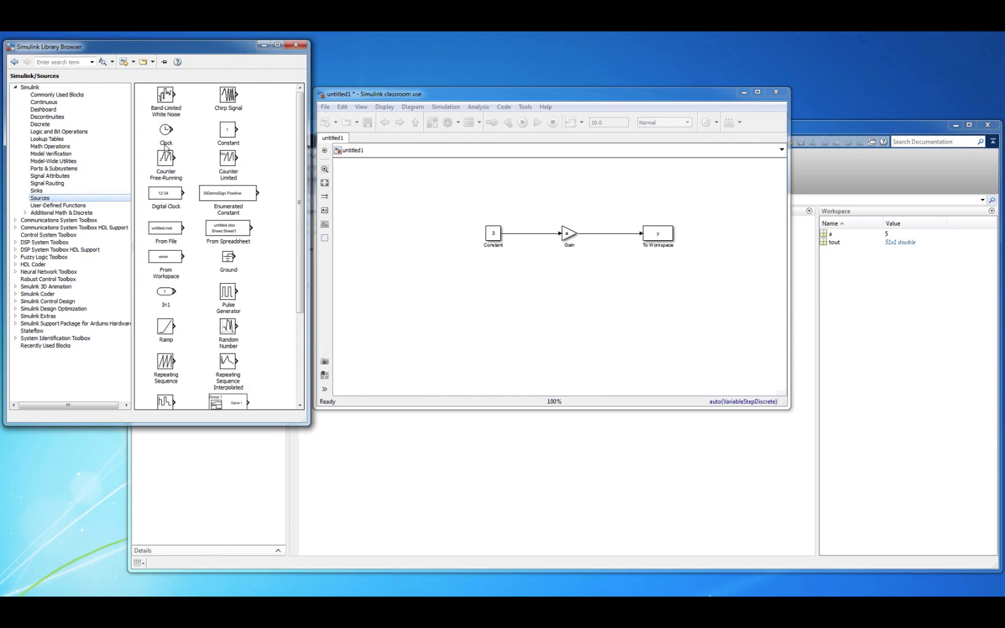
pyautogui.moveTo(167, 131); pyautogui.dragTo(497, 277)
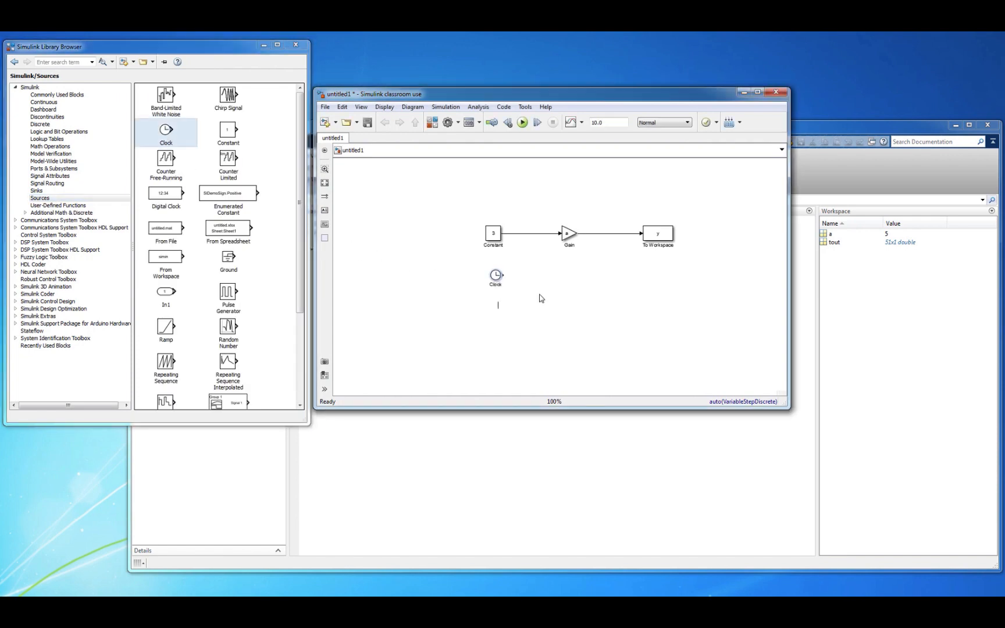
pyautogui.click(655, 239)
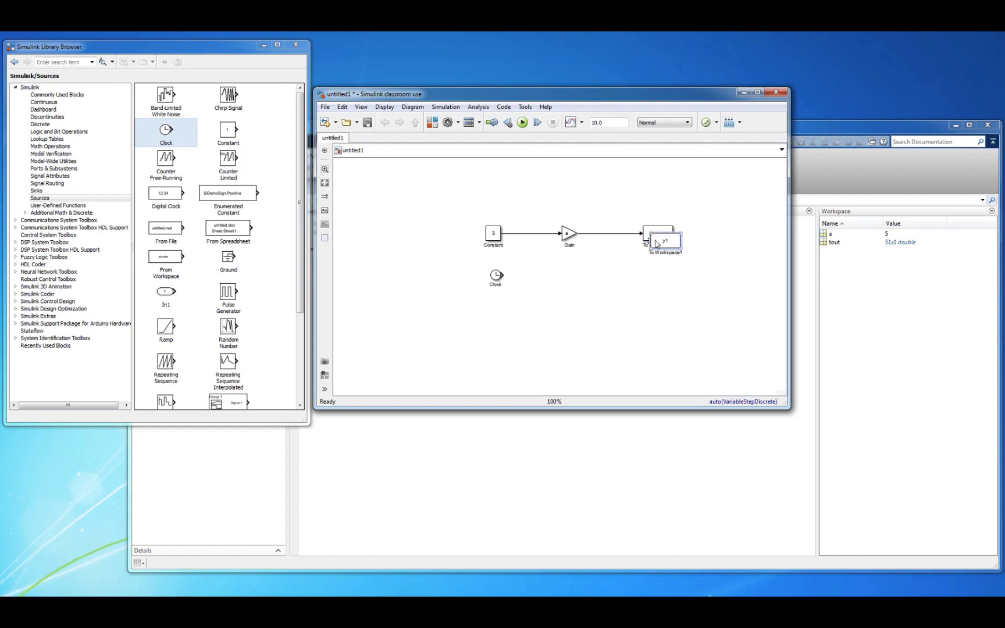
pyautogui.moveTo(656, 243); pyautogui.dragTo(668, 278)
# Step: Set the copied To Workspace block's variable name to time
pyautogui.doubleClick(667, 278)
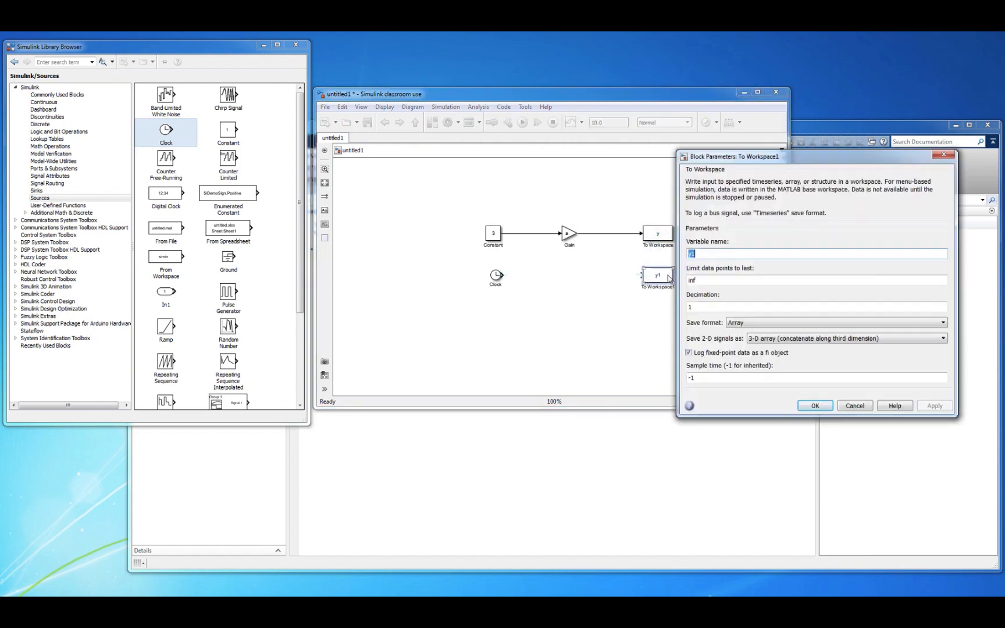
pyautogui.write('ti')
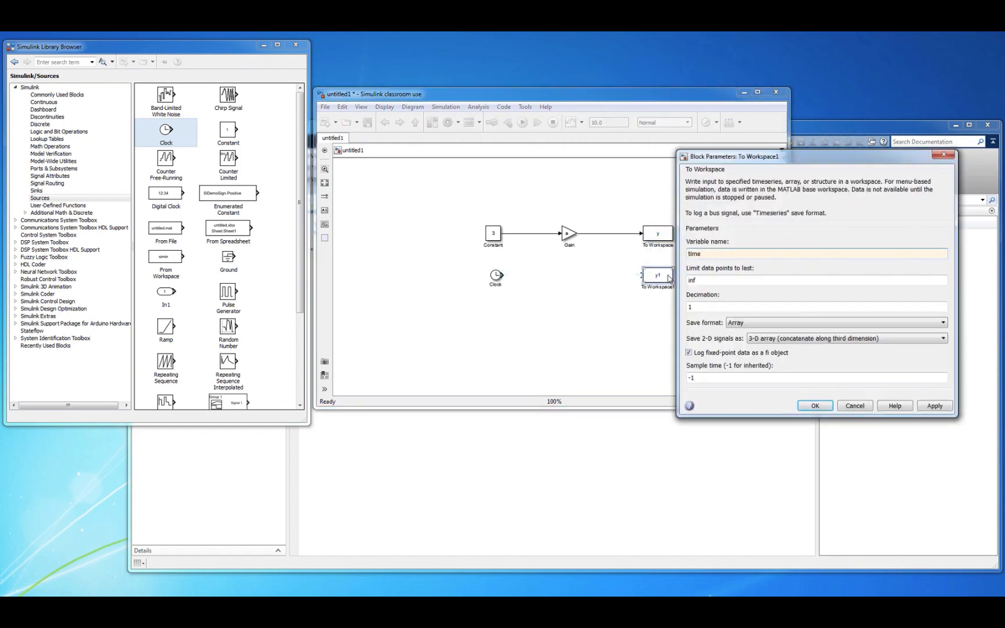
pyautogui.write('me')
pyautogui.click(822, 406)
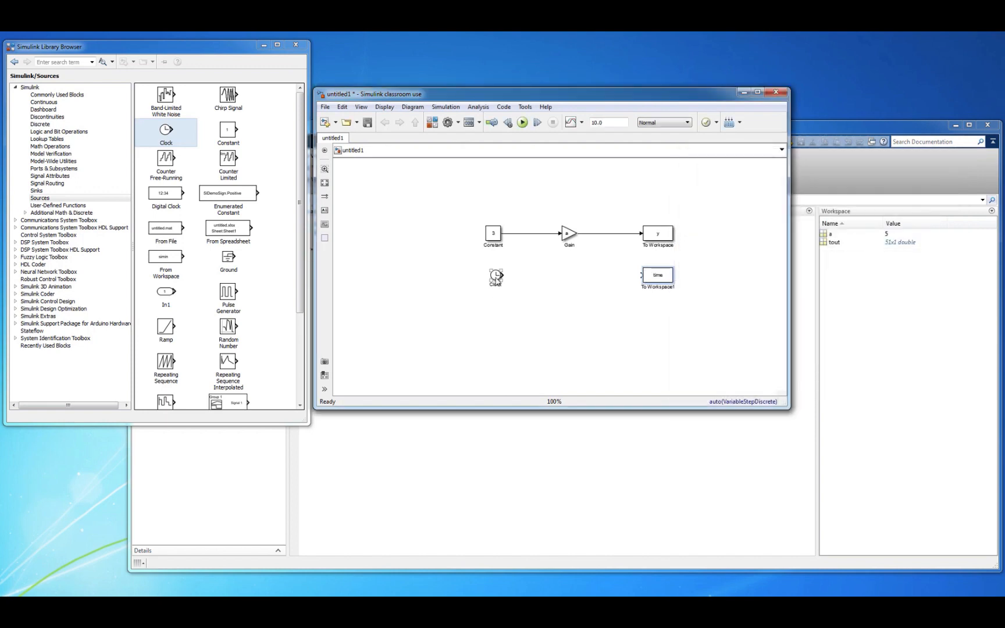
# Step: Connect the Clock to the time To Workspace block and replace the Constant with a Sine Wave source feeding the Gain
pyautogui.moveTo(503, 275); pyautogui.dragTo(647, 277)
pyautogui.scroll(-3, 210, 349)
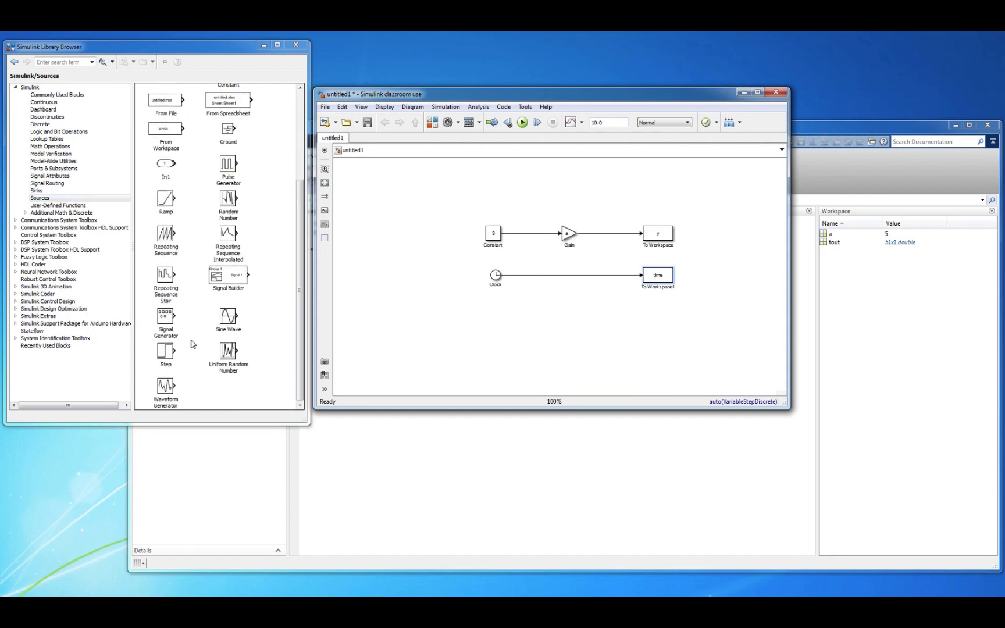
pyautogui.moveTo(226, 318); pyautogui.dragTo(495, 233)
pyautogui.click(497, 235)
pyautogui.click(505, 206)
pyautogui.click(495, 235)
pyautogui.press('Delete')
pyautogui.scroll(-1, 492, 212)
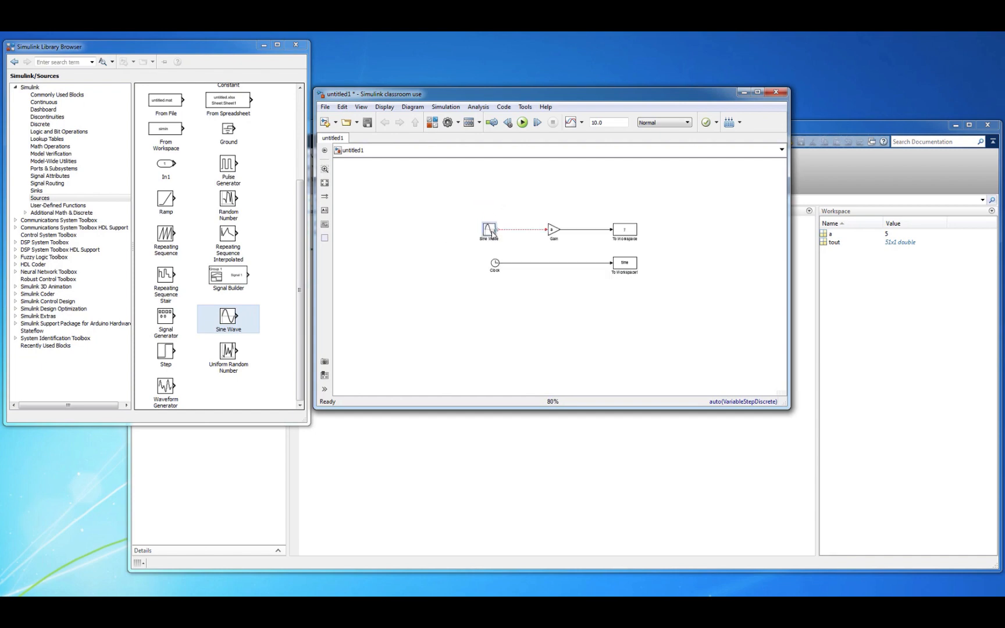
# Step: Run the simulation to export y and time to the MATLAB workspace
pyautogui.click(523, 122)
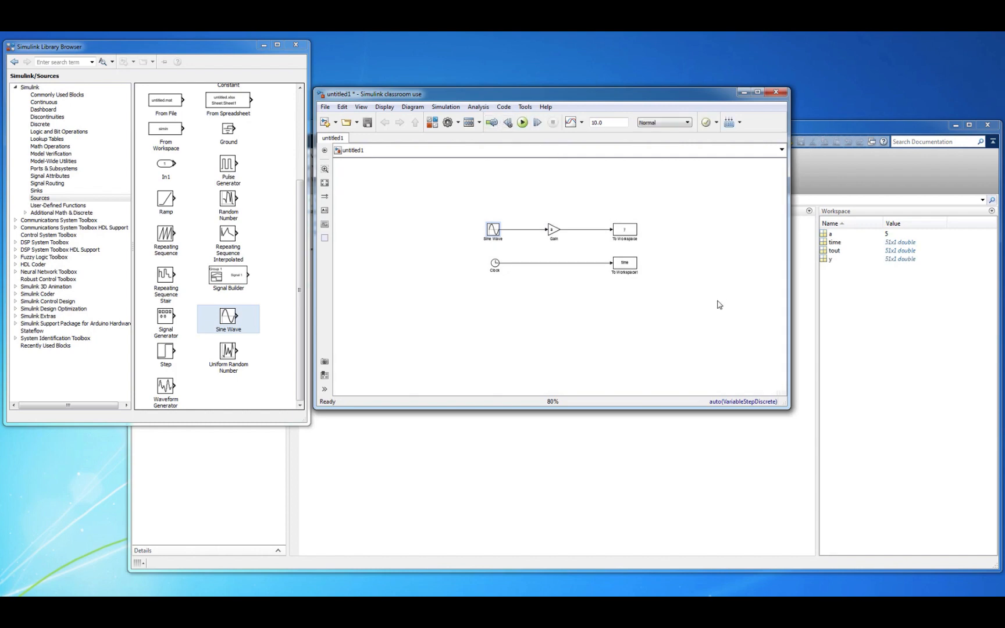
pyautogui.click(555, 236)
pyautogui.scroll(1, 556, 239)
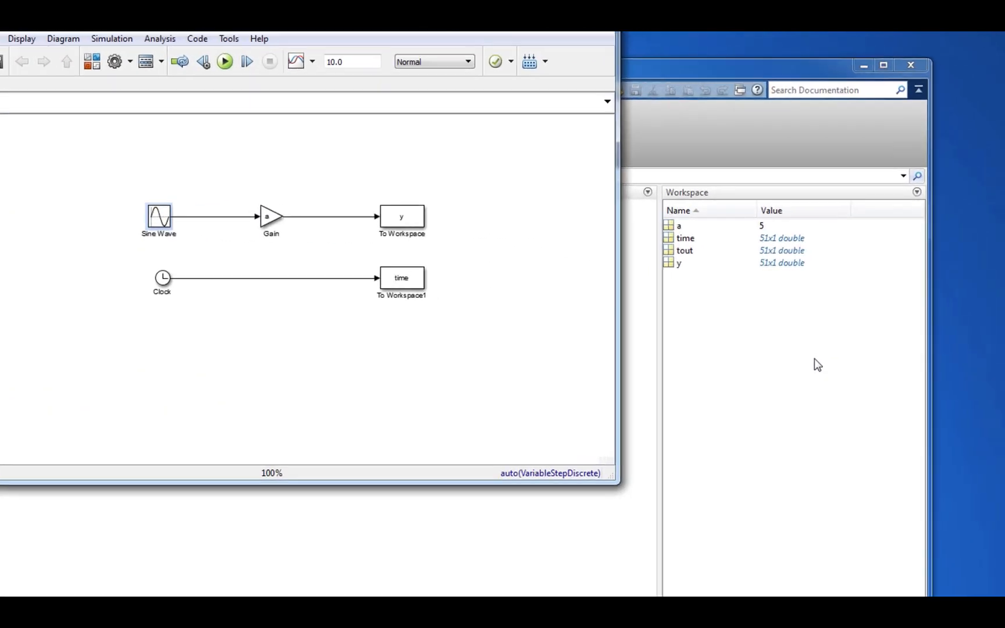
# Step: Switch to MATLAB and plot the output against time in the Command Window with plot(time, y)
pyautogui.click(815, 359)
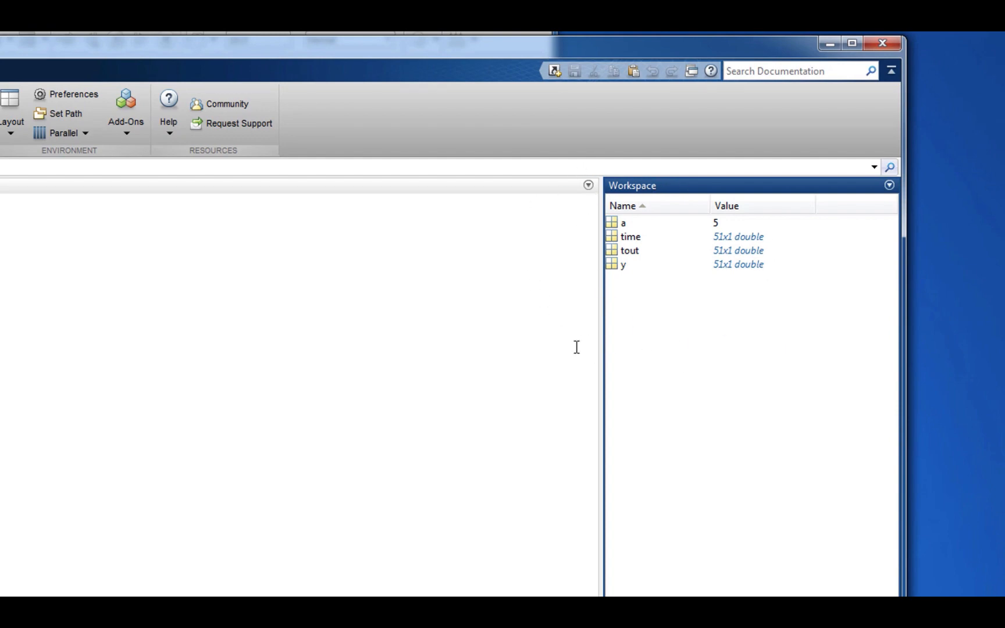
pyautogui.click(90, 325)
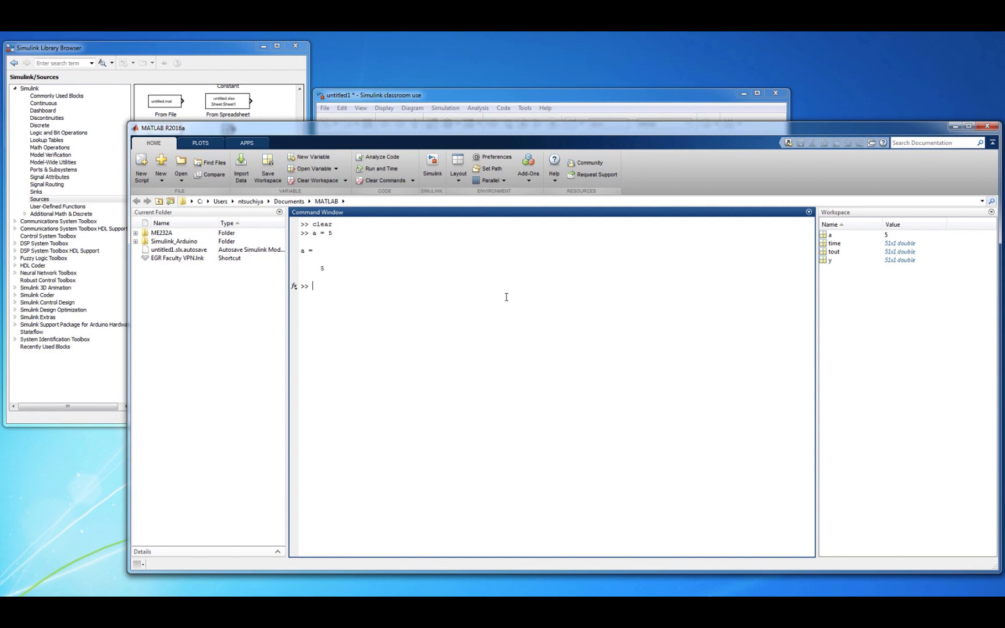
pyautogui.write('plo')
pyautogui.write('t')
pyautogui.write('(')
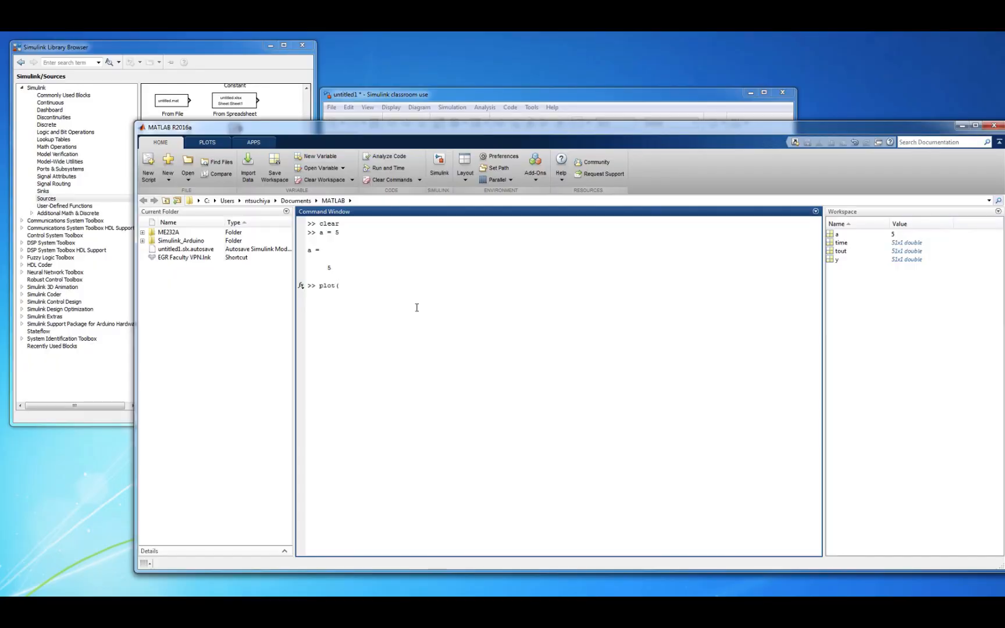
pyautogui.write('time, y)')
pyautogui.moveTo(372, 285); pyautogui.dragTo(307, 285)
pyautogui.click(397, 290)
pyautogui.press('Return')
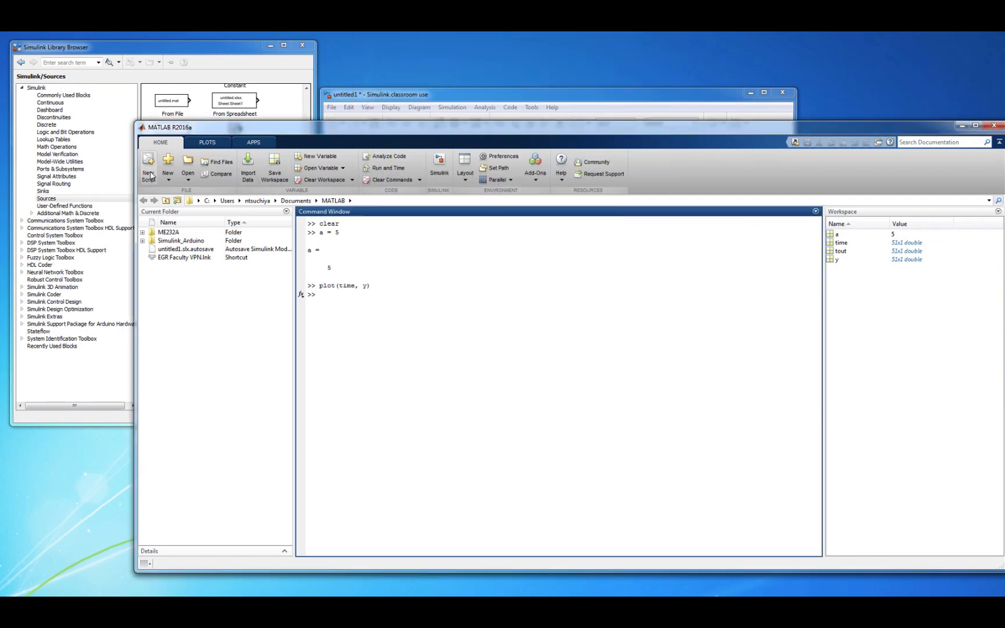
# Step: Switch to the Simulink model and save it as sim1 in the MATLAB folder
pyautogui.click(443, 100)
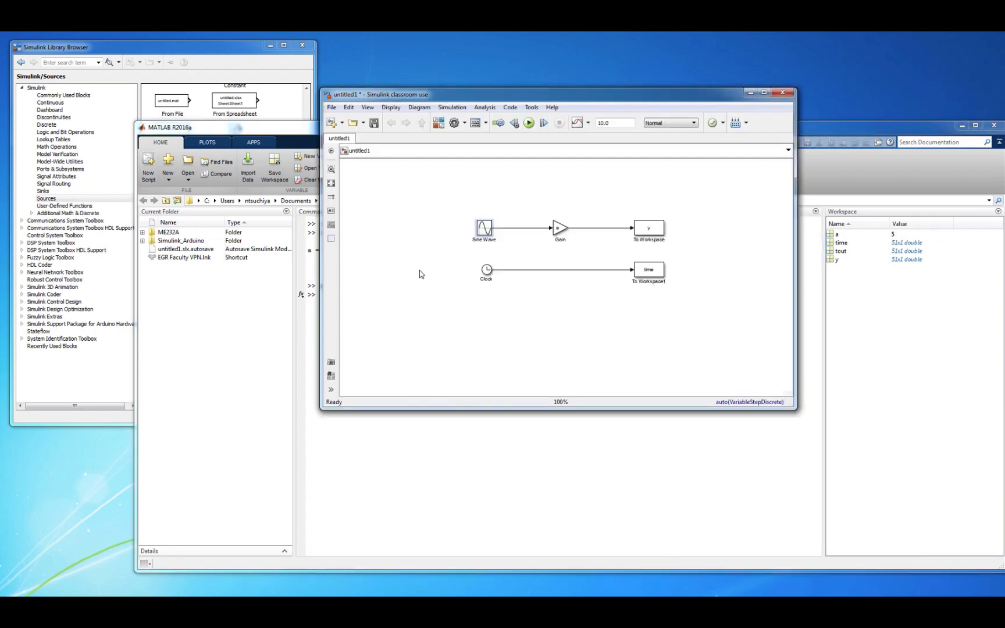
pyautogui.click(333, 108)
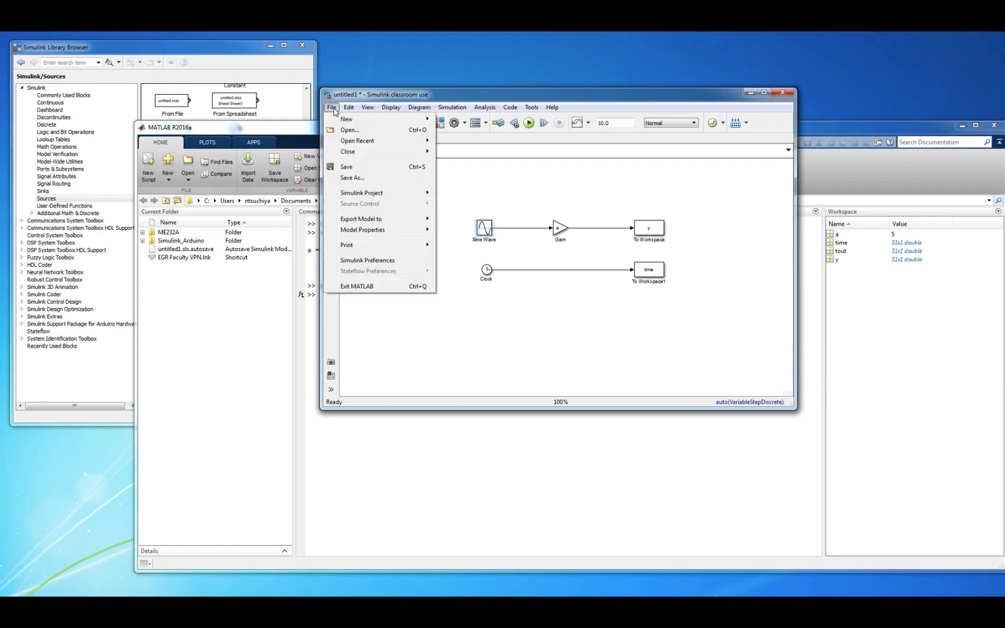
pyautogui.click(359, 167)
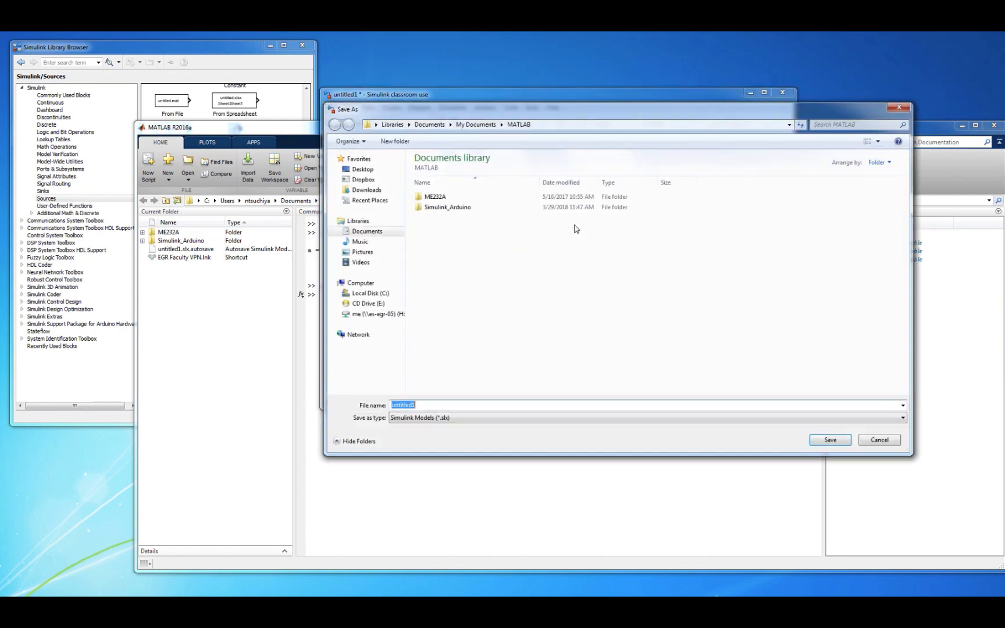
pyautogui.write('sim1')
pyautogui.click(820, 444)
# Step: Create a new script in MATLAB with a = 10; on its first line, followed by two blank lines
pyautogui.click(466, 431)
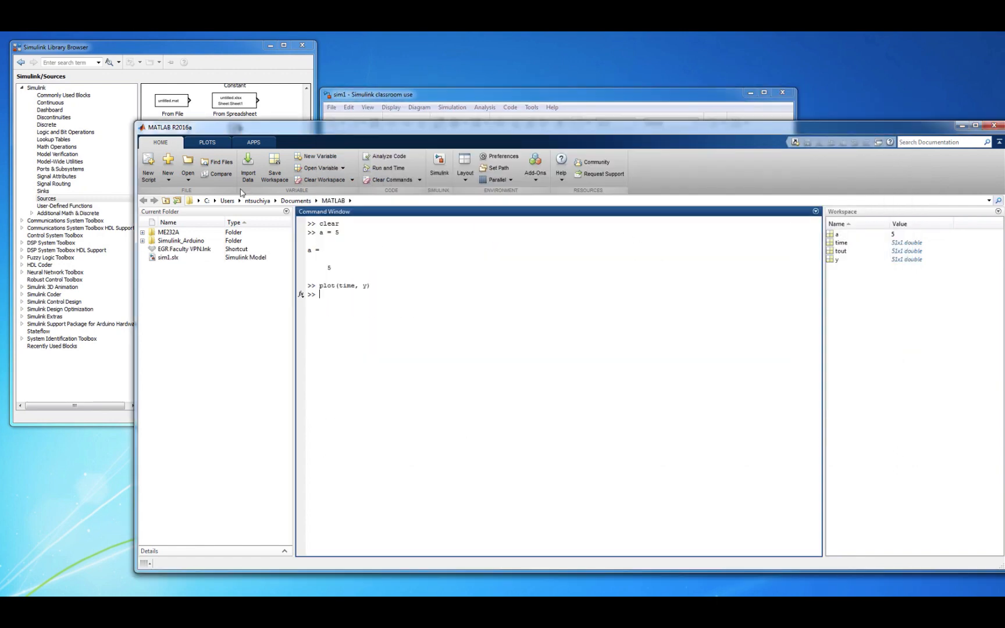
pyautogui.click(149, 169)
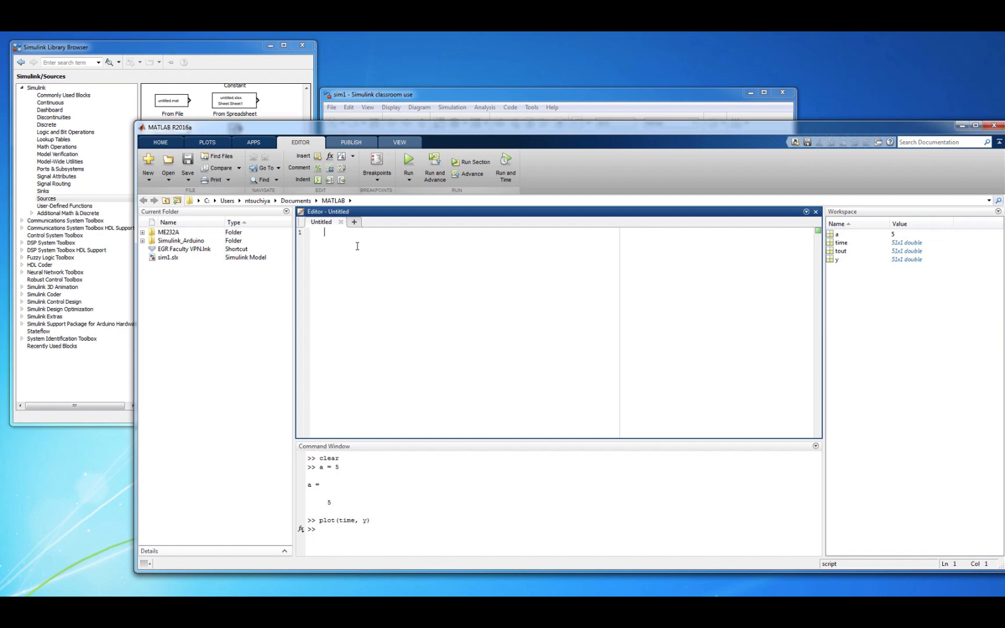
pyautogui.write('a = 10;')
pyautogui.press('Return')
pyautogui.press('Return')
pyautogui.press('Return')
# Step: Add the command sim('sim1'); on line 4 of the script to run the saved model
pyautogui.write('sim()')
pyautogui.press('Left')
pyautogui.write("'sim1")
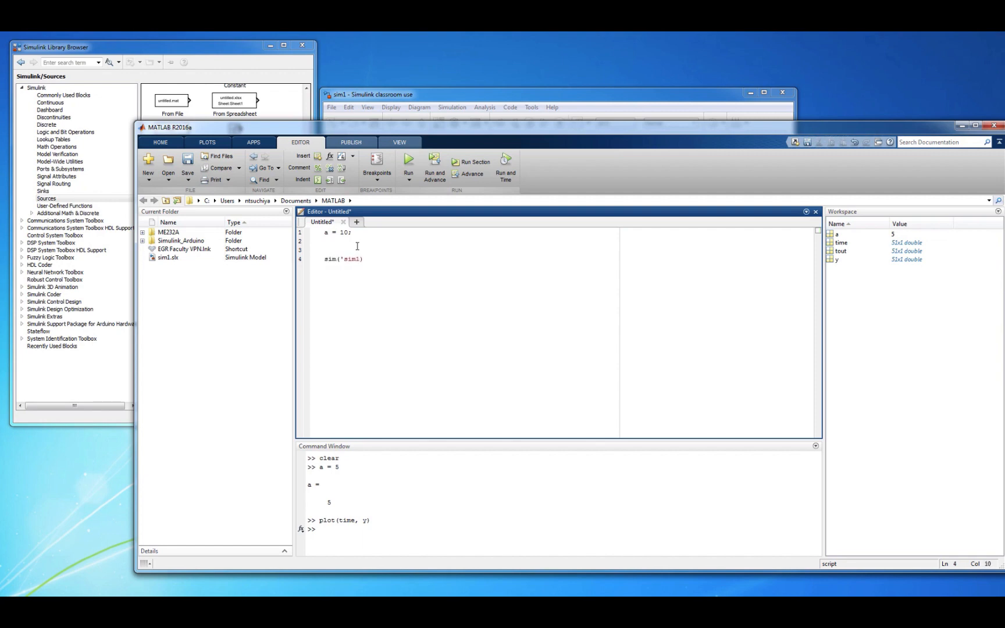
pyautogui.write("'")
pyautogui.press('End')
pyautogui.write(';')
# Step: Add plot(time, y) below the sim command, separated by two blank lines
pyautogui.press('Return')
pyautogui.press('Return')
pyautogui.press('Return')
pyautogui.write('plot(time, y)')
# Step: Insert clear all and clc as the first two lines of the script, with blank lines before a = 10;
pyautogui.click(357, 242)
pyautogui.press('Up')
pyautogui.press('Return')
pyautogui.press('Return')
pyautogui.press('Up')
pyautogui.press('Up')
pyautogui.write('clear all')
pyautogui.press('Return')
pyautogui.write('clc')
pyautogui.press('Return')
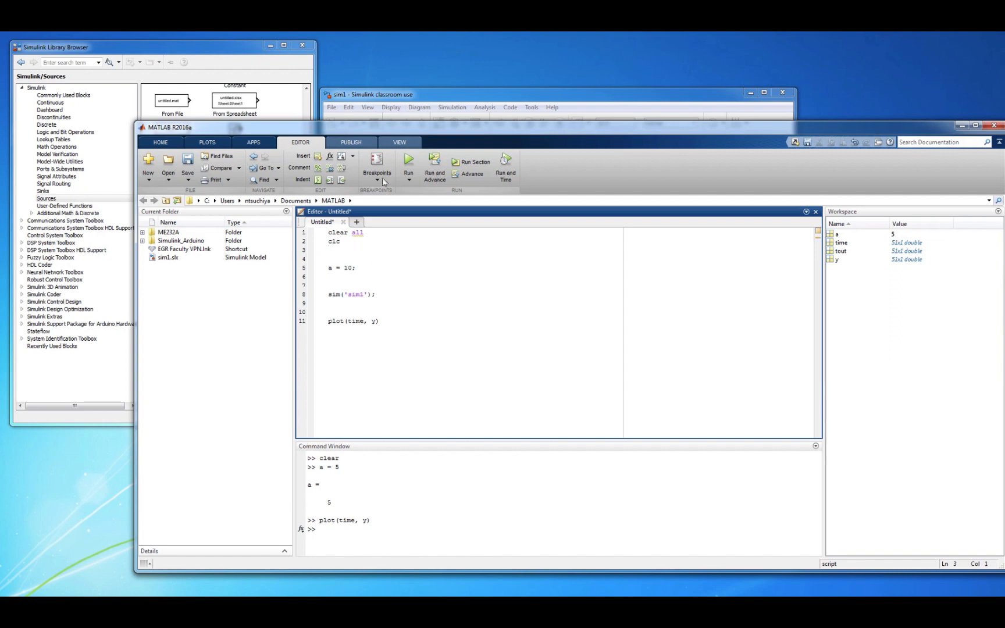
# Step: Run the script, saving it as sim_1_run, and close the resulting figure
pyautogui.click(408, 163)
pyautogui.write('sim_1_run')
pyautogui.press('Return')
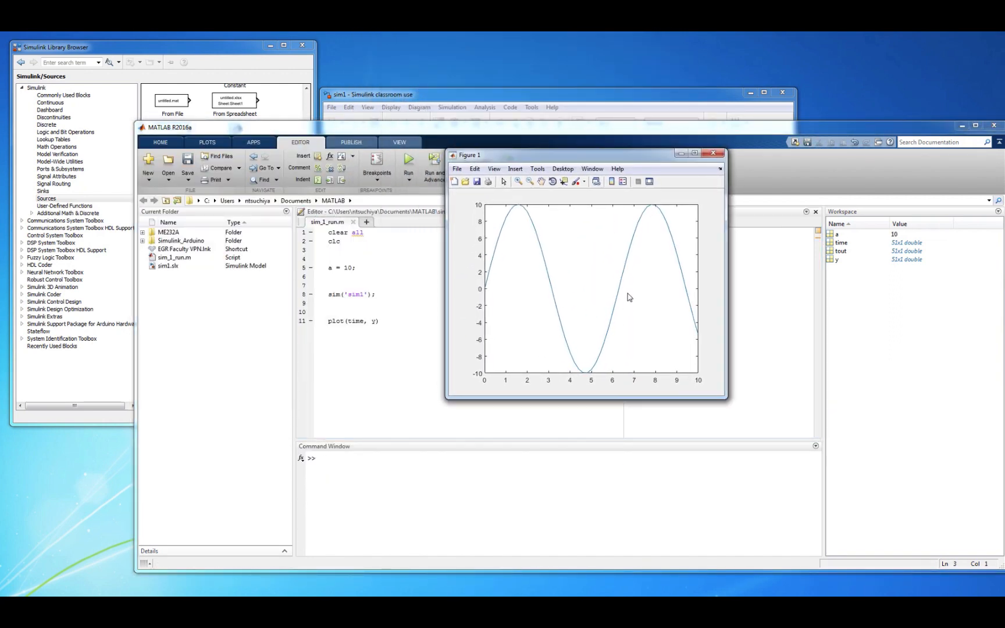
pyautogui.click(714, 153)
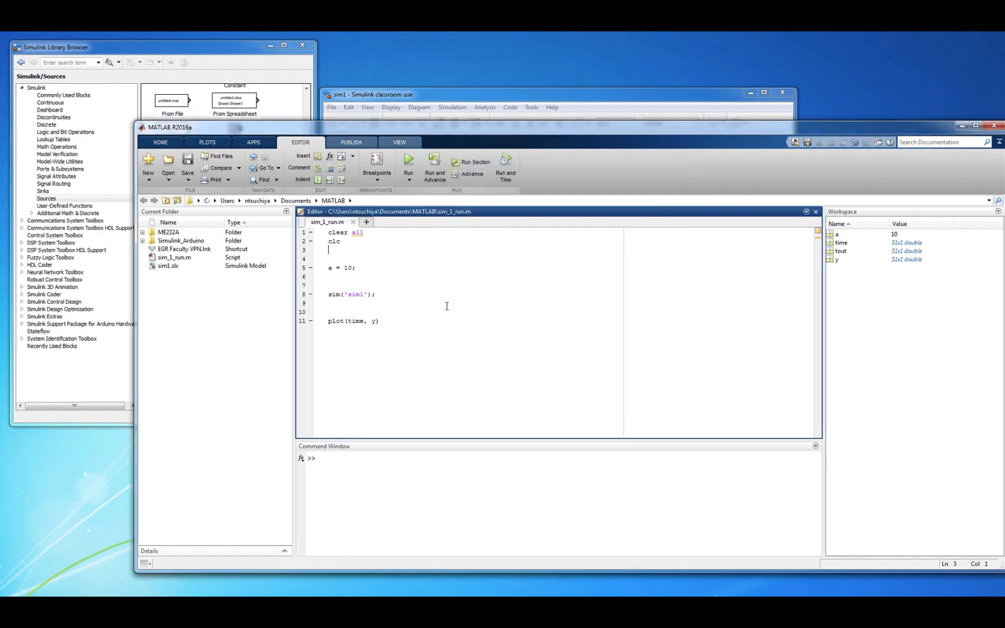